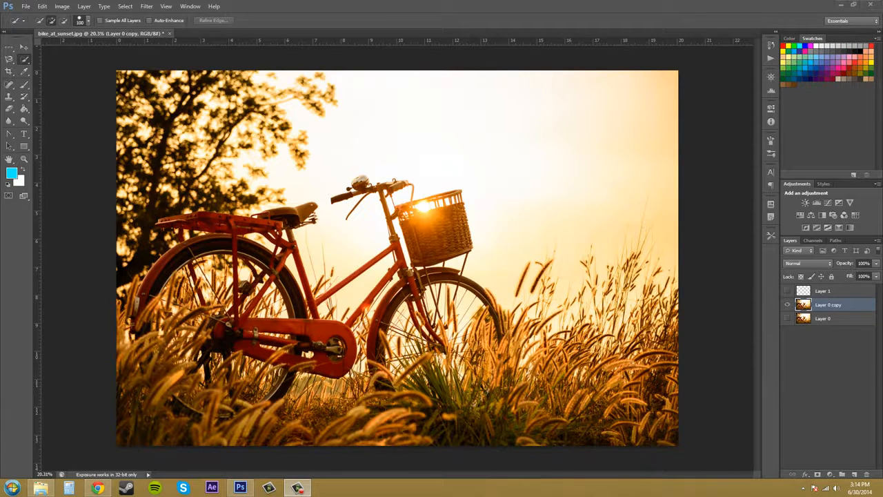
Activate the Quick Selection tool and adjust its brush size to 70 px.
click(27, 62)
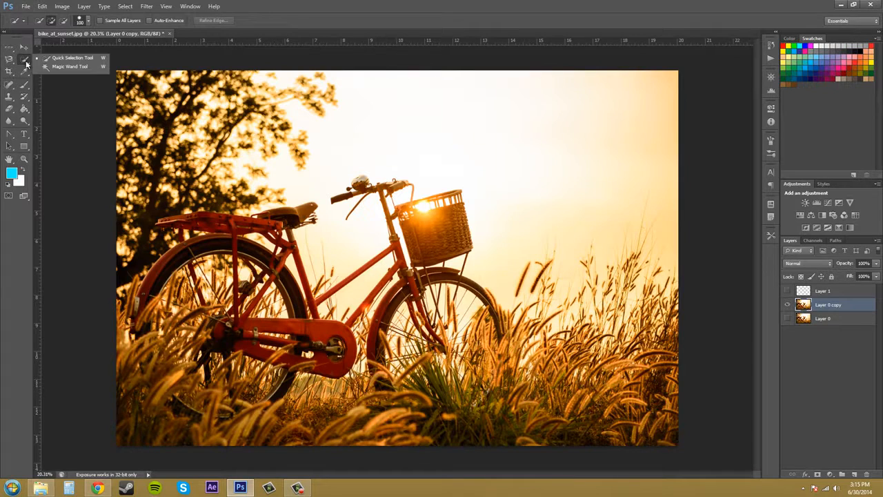
click(85, 59)
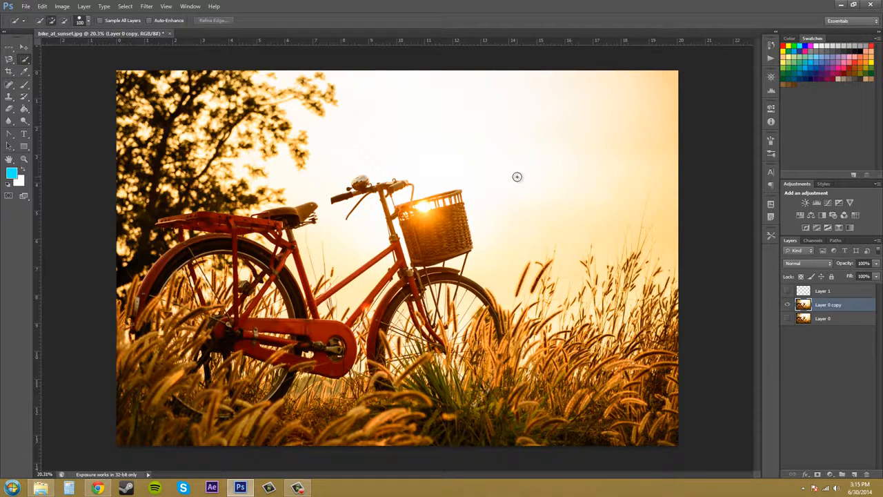
key(bracketleft)
key(bracketleft)
key(bracketleft)
key(bracketleft)
key(bracketright)
key(bracketright)
key(bracketright)
key(bracketright)
key(bracketright)
key(bracketright)
key(bracketright)
key(bracketright)
key(bracketleft)
key(bracketleft)
key(bracketleft)
key(bracketleft)
key(bracketleft)
key(bracketleft)
key(bracketleft)
key(bracketleft)
key(bracketleft)
key(bracketleft)
key(bracketleft)
key(bracketleft)
Select the bicycle's front basket, then subtract the stray area beside the handlebar stem from the selection.
drag(413, 206, 456, 199)
key(alt)
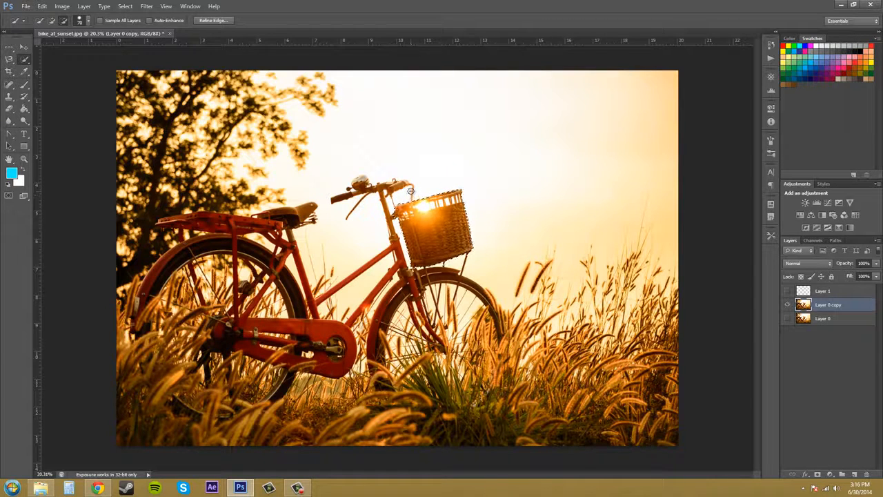
key(z)
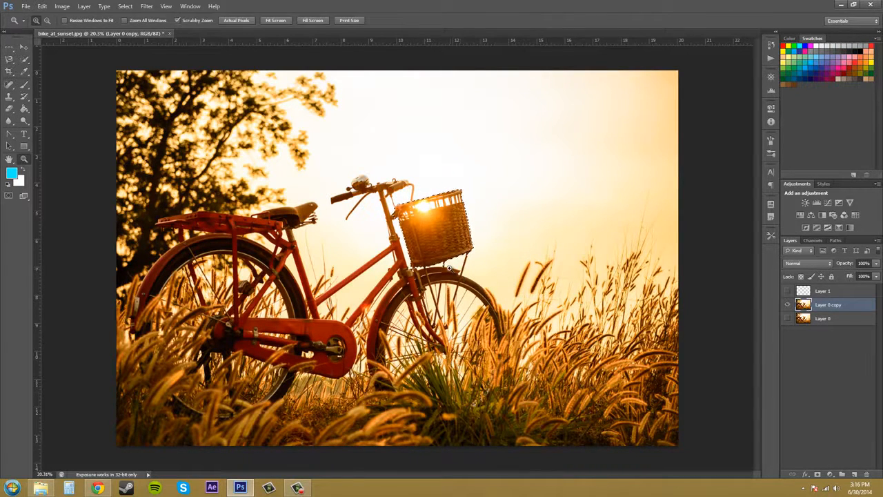
drag(446, 263, 439, 251)
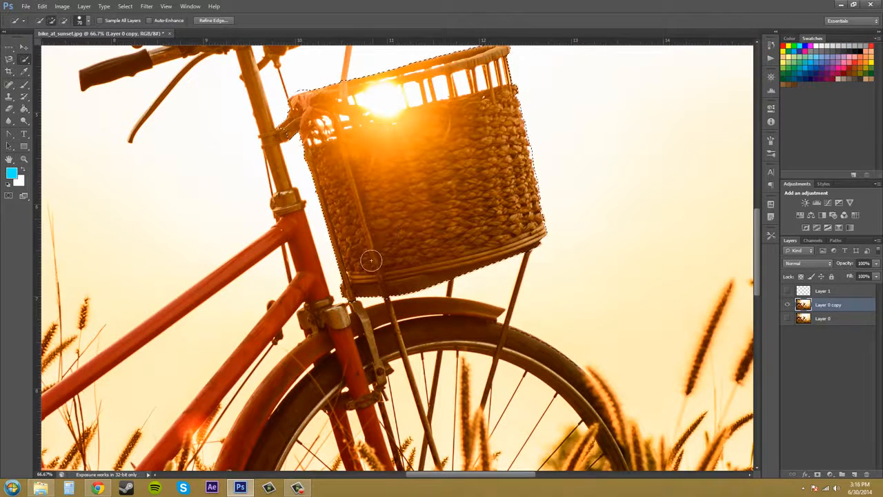
alt+click(282, 126)
key(alt)
key(alt)
key(alt)
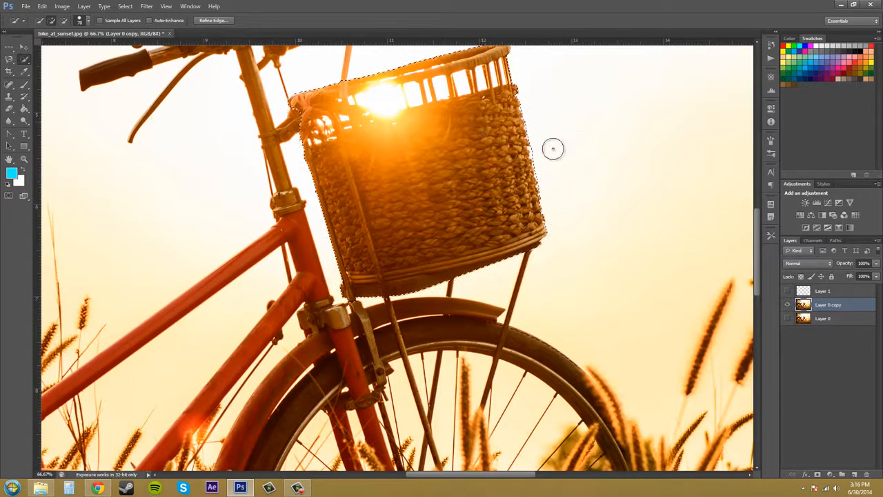
Add the upper part of the front tyre to the selection.
scroll(553, 147, up, 2)
scroll(551, 178, down, 5)
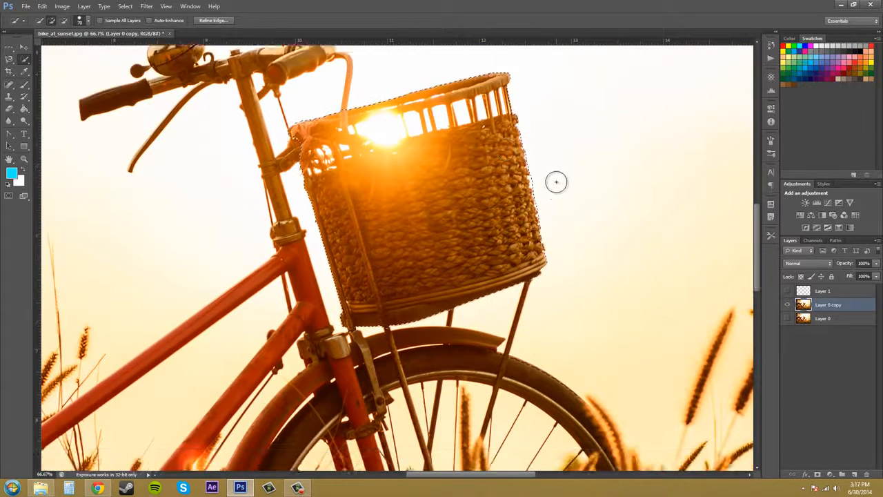
scroll(550, 188, down, 1)
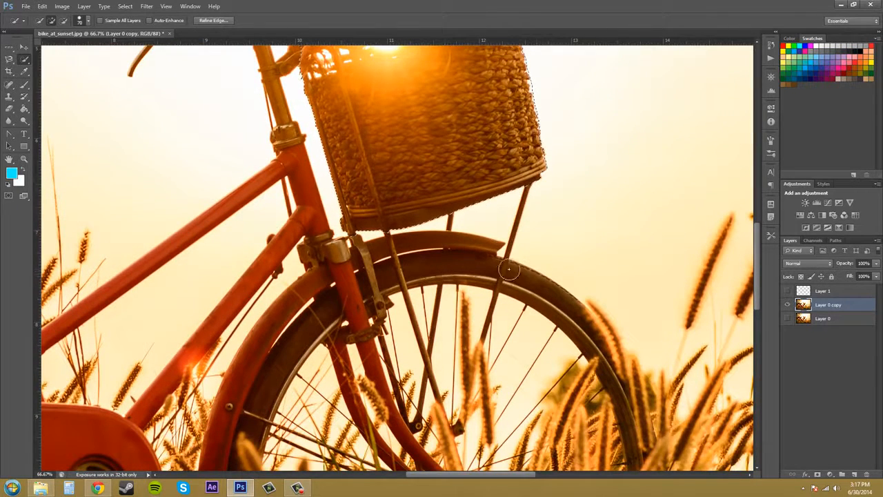
scroll(501, 265, down, 1)
drag(453, 253, 504, 263)
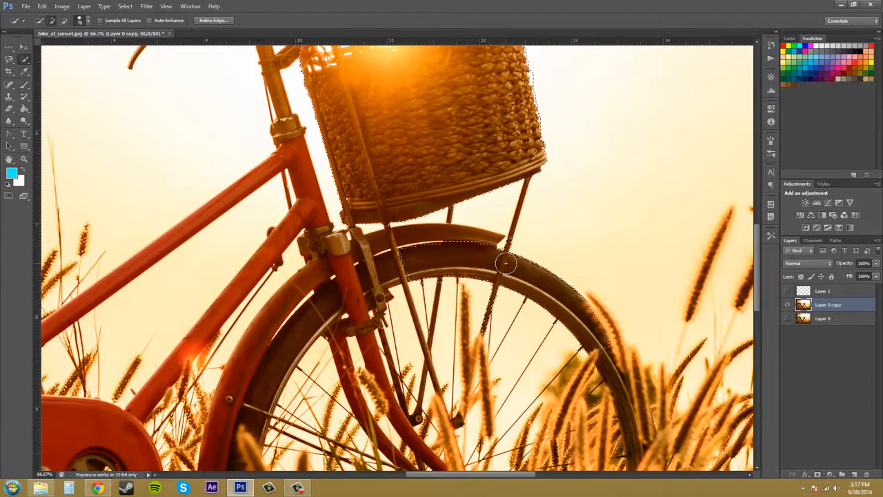
Try to extend the selection down the front tyre into the grass, and undo that stroke.
scroll(572, 310, down, 12)
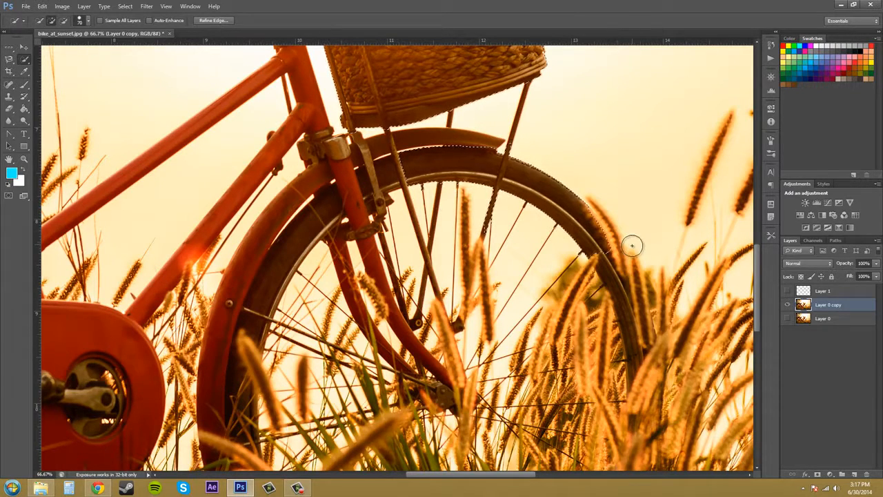
scroll(635, 242, down, 2)
scroll(654, 297, down, 3)
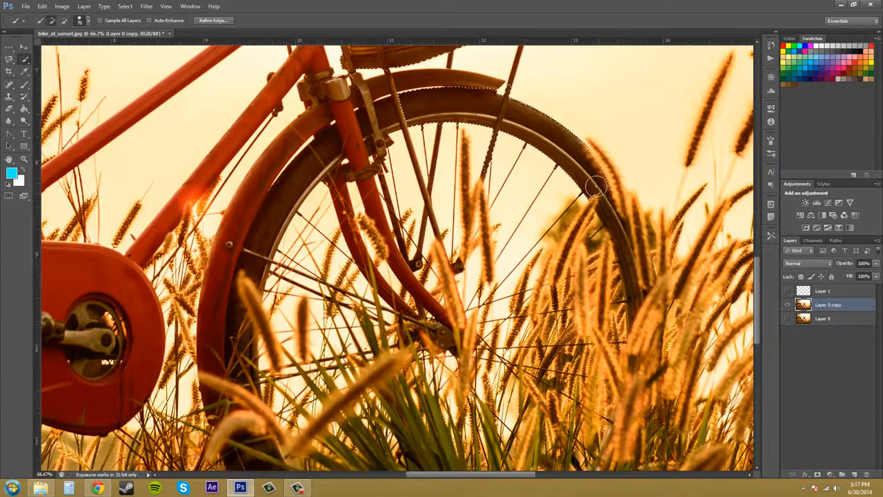
mouse_move(610, 205)
mouse_down()
mouse_move(645, 304)
mouse_move(693, 278)
mouse_move(672, 280)
mouse_up()
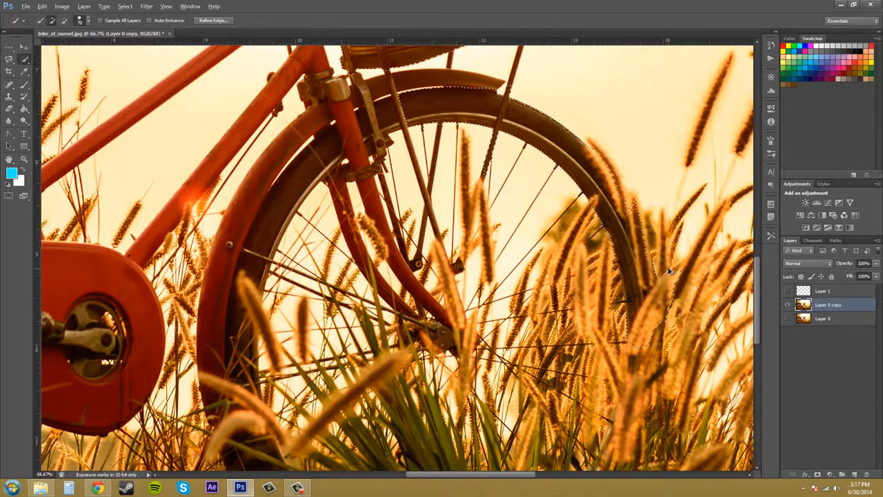
key(ctrl+z)
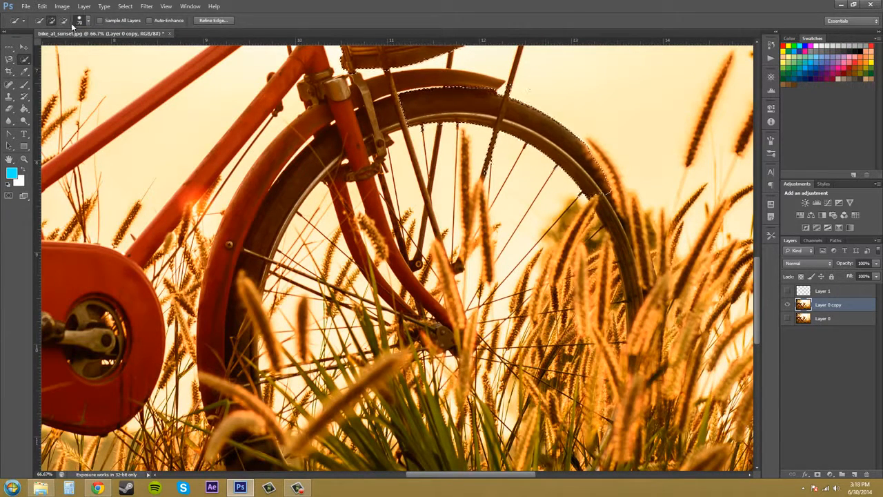
Set the selection brush spacing to 115% and add the tyre section between the mudguard and spokes to the selection.
key(alt)
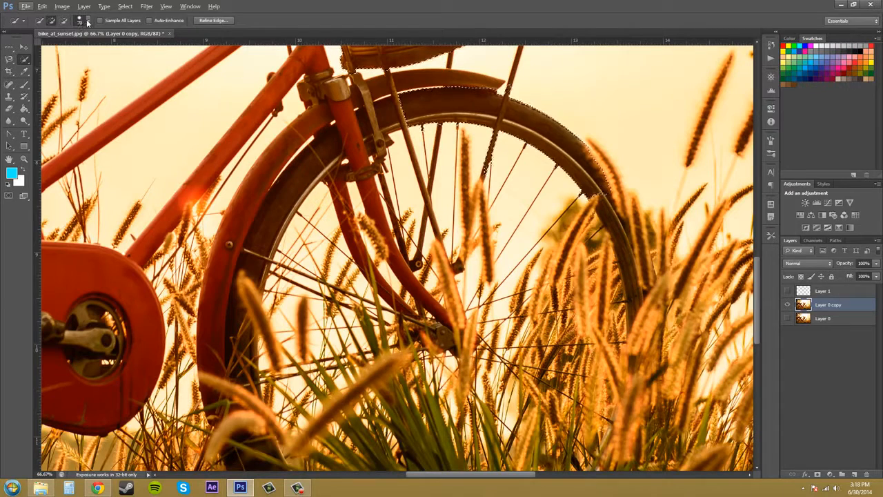
click(87, 21)
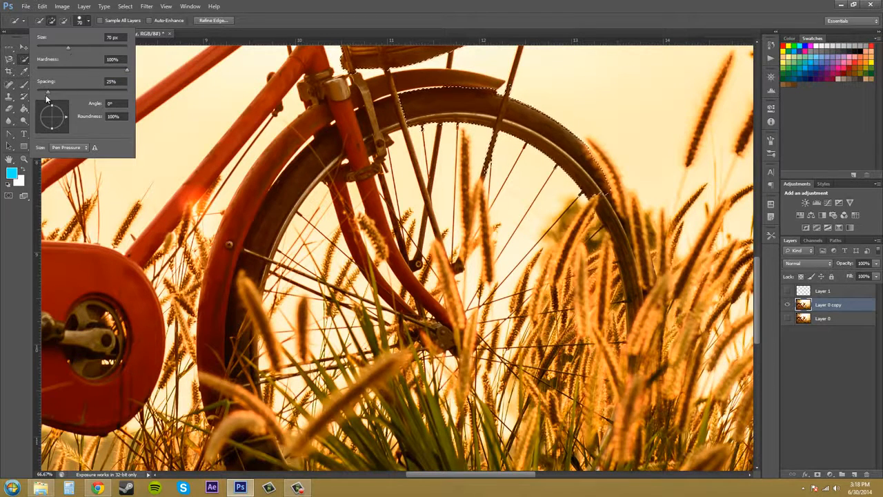
mouse_move(47, 92)
mouse_down()
mouse_move(79, 98)
mouse_move(54, 94)
mouse_up()
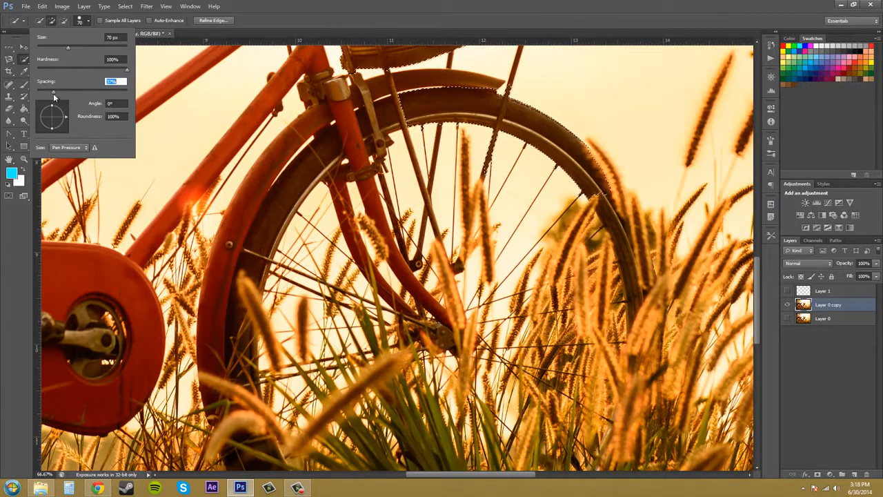
click(262, 223)
drag(267, 221, 327, 151)
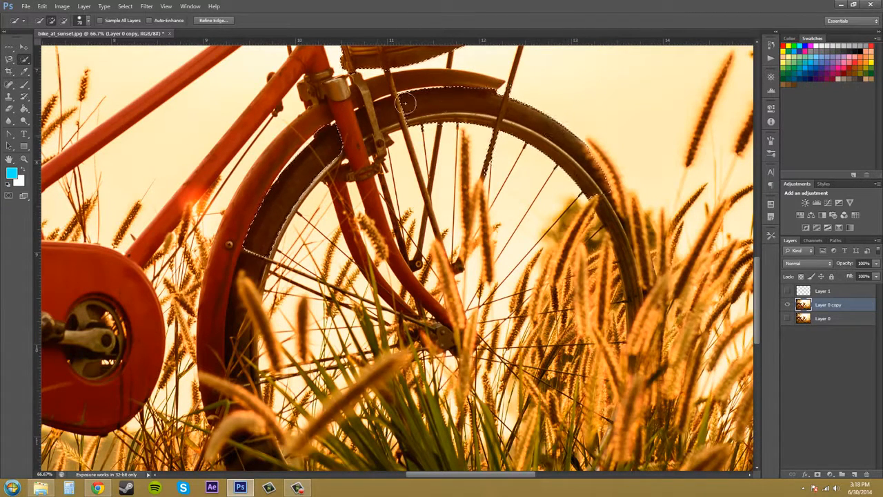
Set the selection brush's spacing to 50% and its angle to 50°.
click(86, 21)
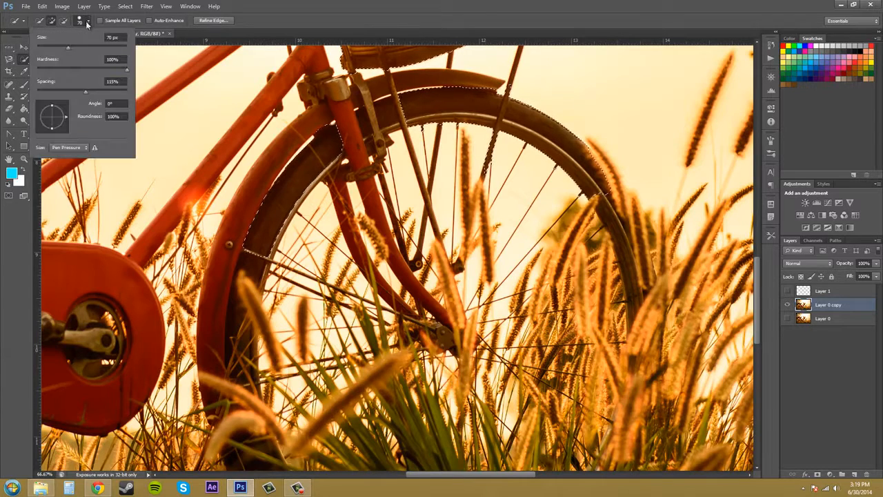
drag(84, 92, 59, 98)
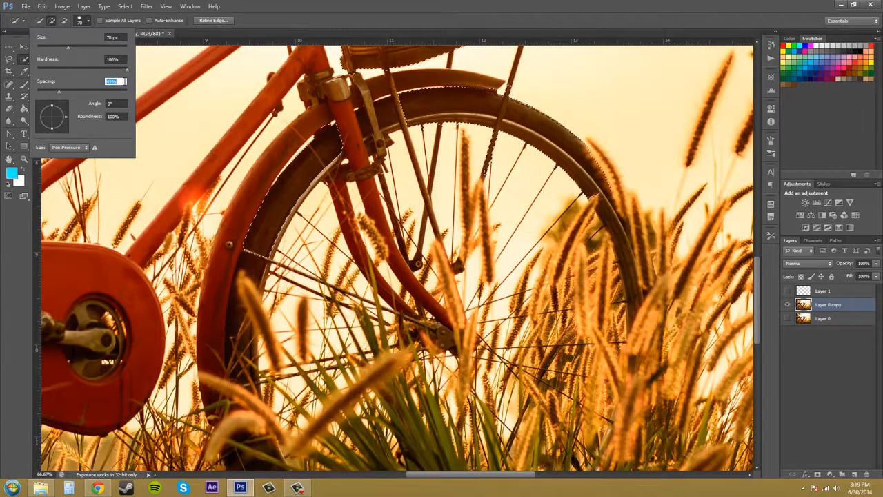
text(50)
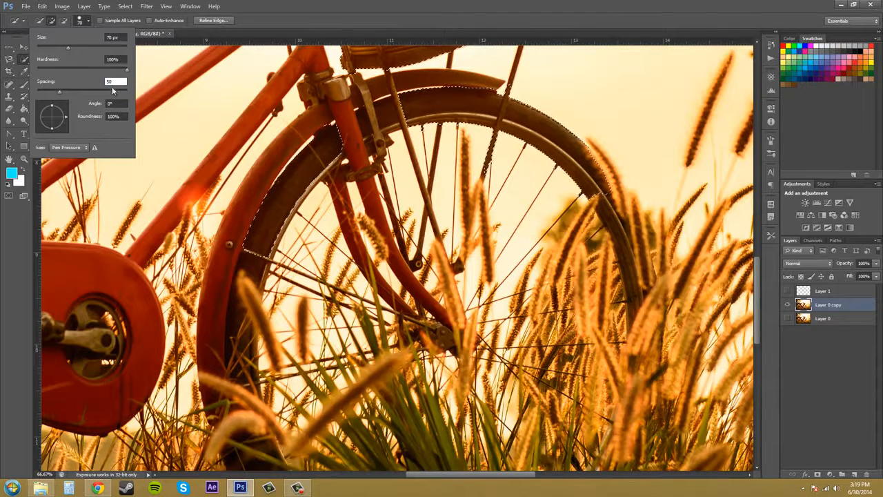
click(81, 94)
click(90, 104)
text(50)
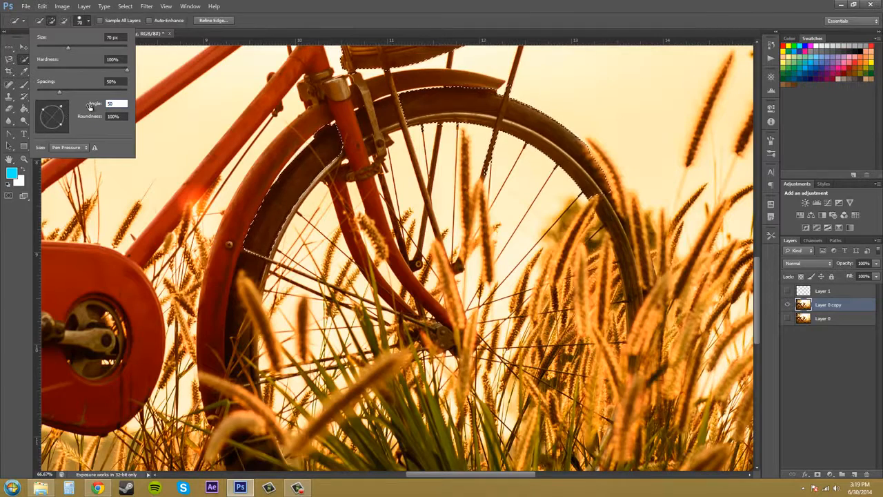
click(84, 103)
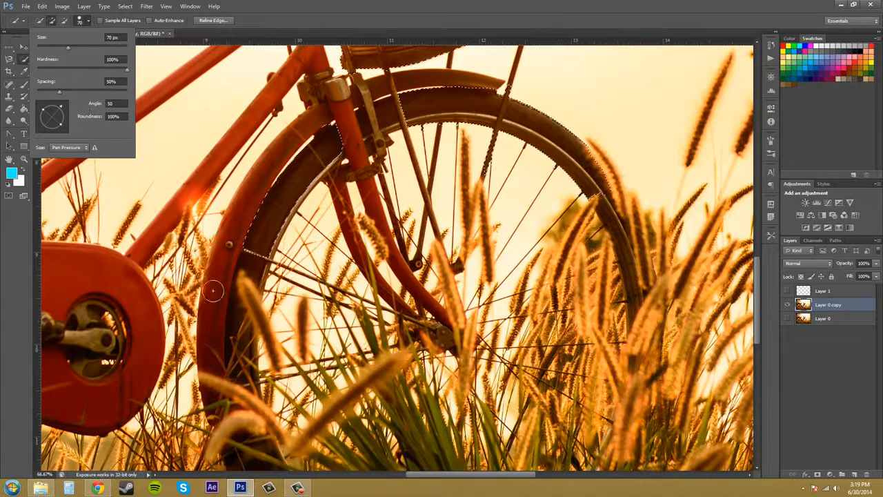
Try to add the front mudguard and lower tyre to the selection, and undo that stroke.
drag(231, 305, 243, 283)
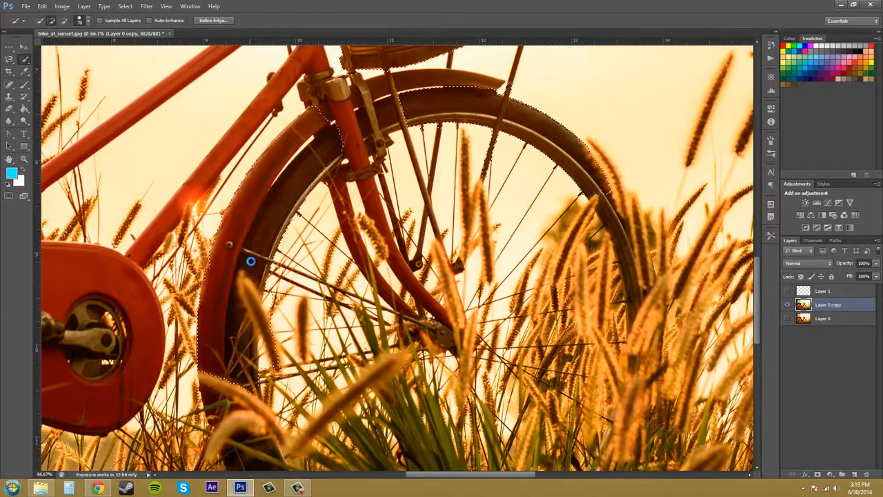
key(ctrl+z)
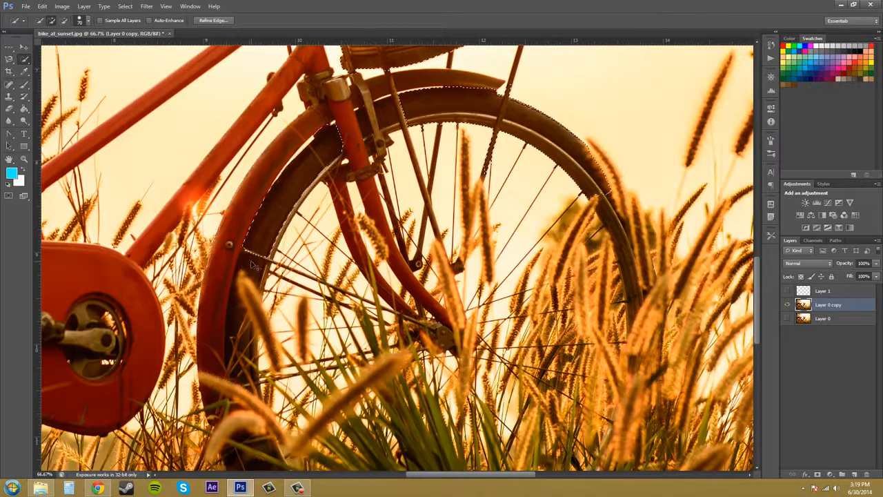
Set the brush roundness to 0% and brush a selection over the background between the red frame tubes.
click(88, 21)
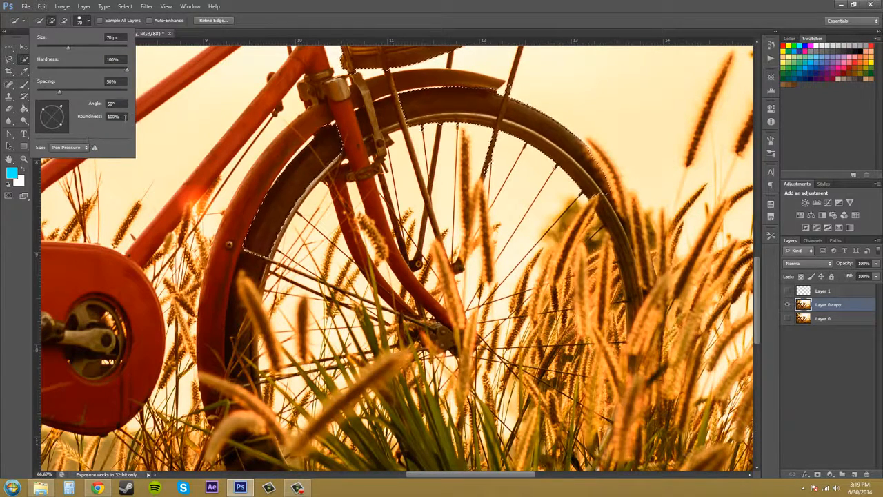
click(98, 119)
text(5)
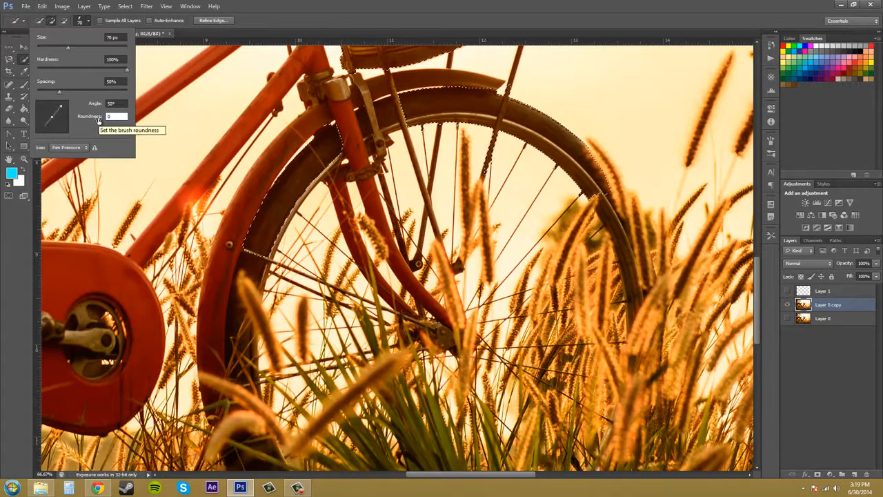
click(140, 145)
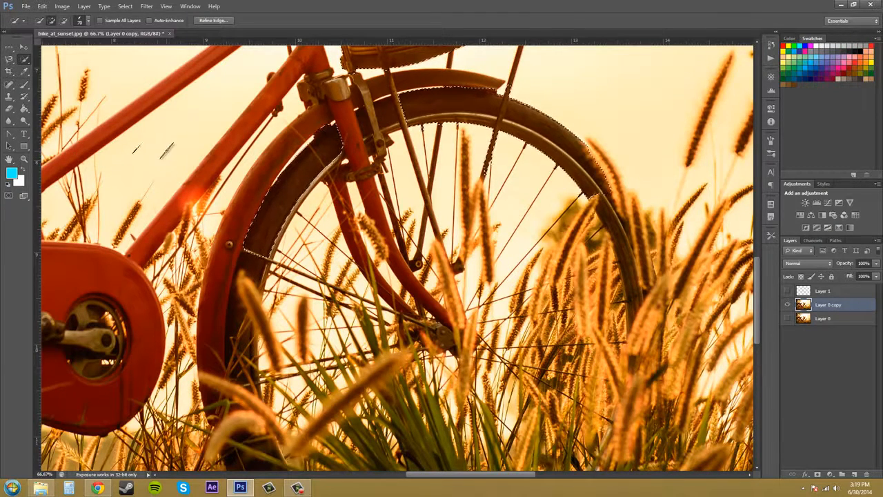
mouse_move(170, 153)
mouse_down()
mouse_move(185, 168)
mouse_move(211, 155)
mouse_move(231, 158)
mouse_up()
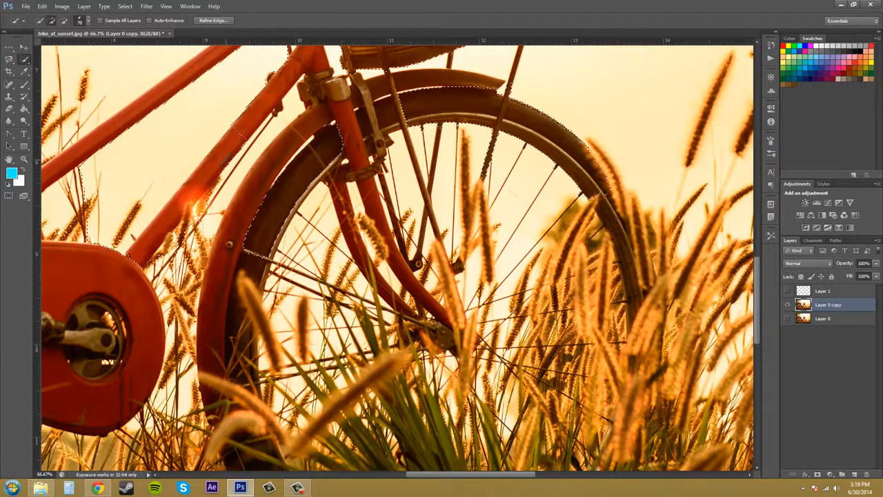
alt+click(237, 143)
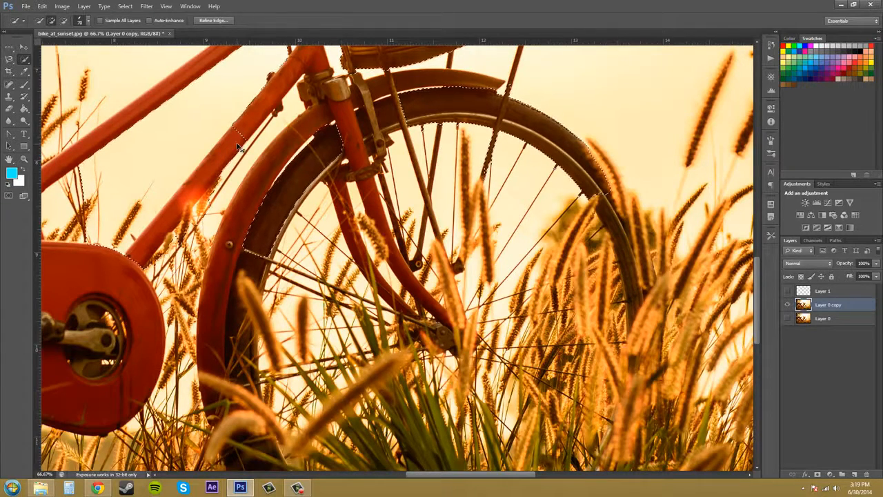
Set the selection brush's roundness to 100%.
click(88, 21)
drag(116, 117, 55, 116)
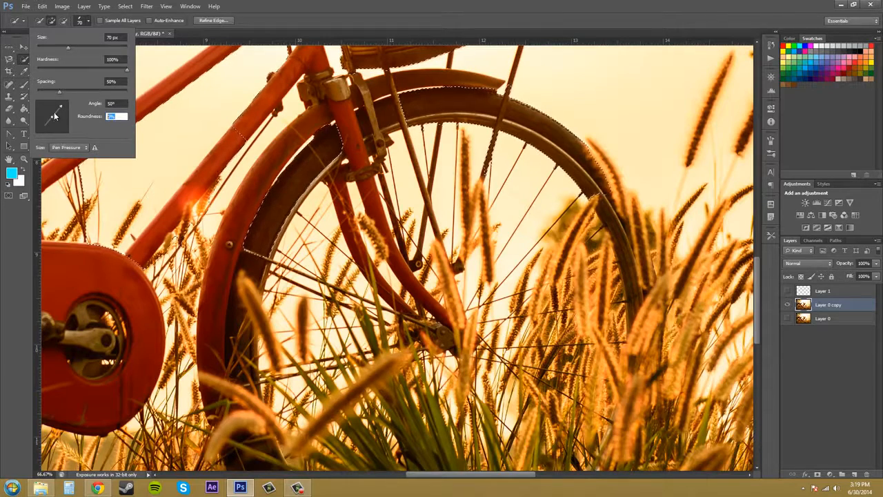
text(100)
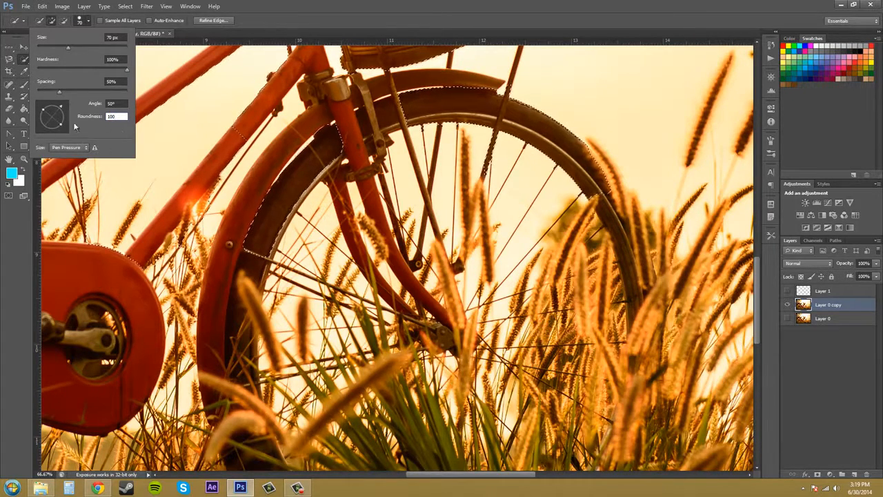
key(Return)
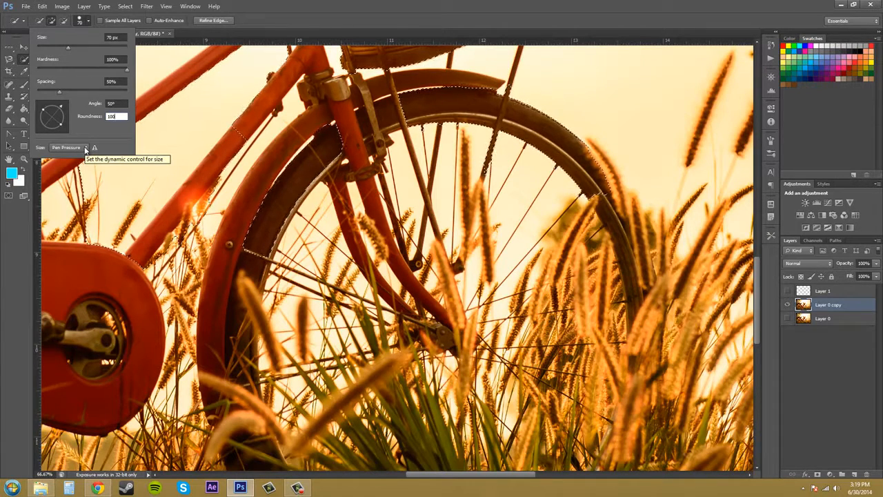
Try the Stylus Wheel and Off options for the brush's dynamic size control and close the brush settings.
click(85, 149)
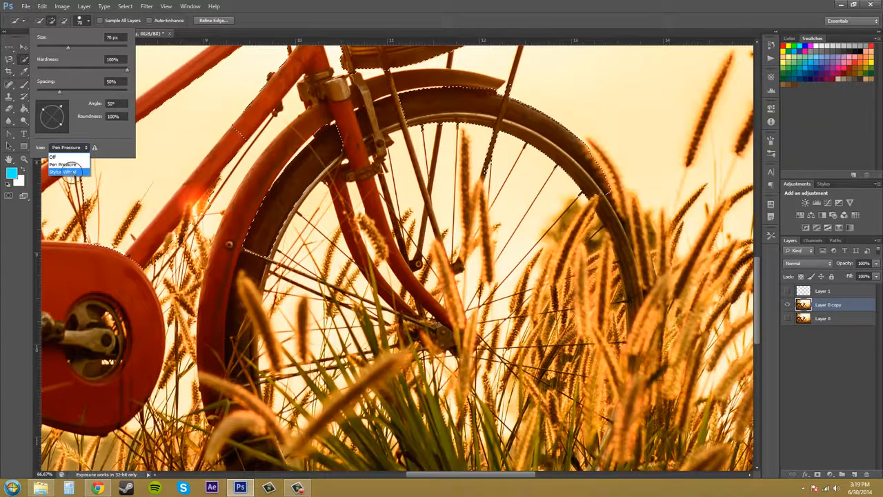
click(69, 172)
scroll(276, 219, up, 2)
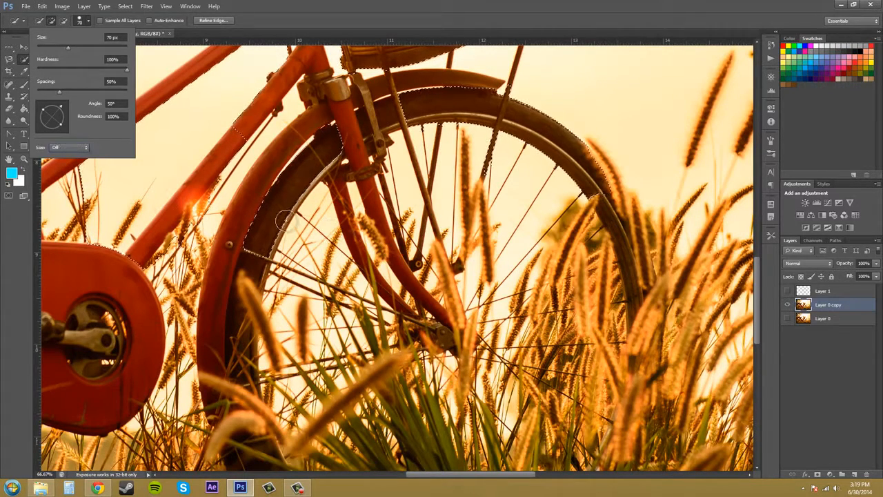
scroll(282, 215, down, 1)
click(409, 226)
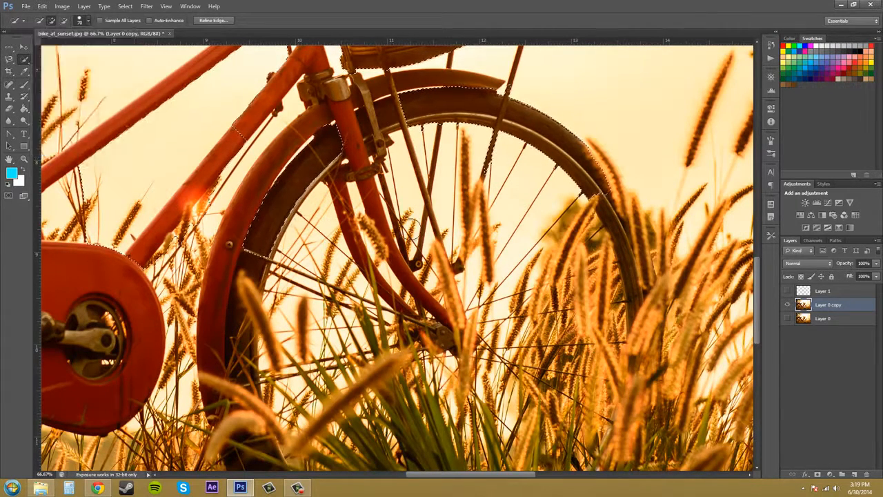
Try to brush the background between the front wheel's spokes into the selection, and step back through the history to undo it.
scroll(414, 217, up, 1)
scroll(413, 216, down, 1)
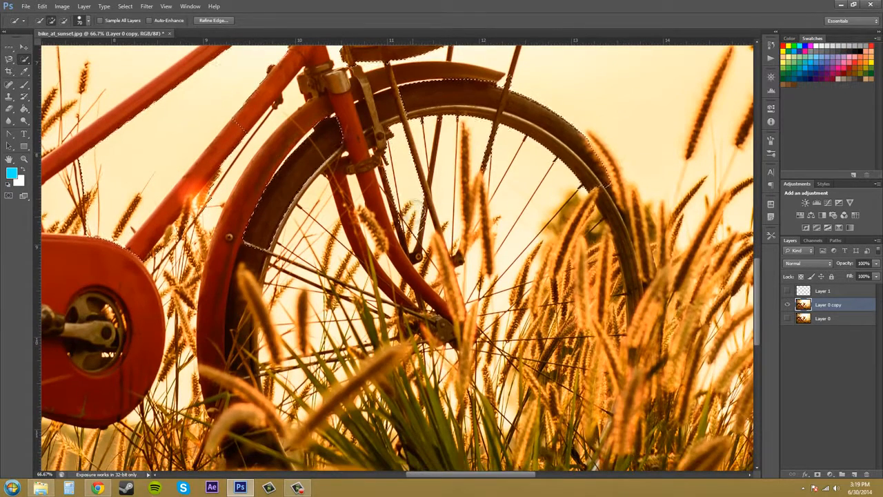
mouse_move(414, 213)
mouse_down()
mouse_move(424, 182)
mouse_move(465, 202)
mouse_move(474, 191)
mouse_move(483, 211)
mouse_move(475, 241)
mouse_up()
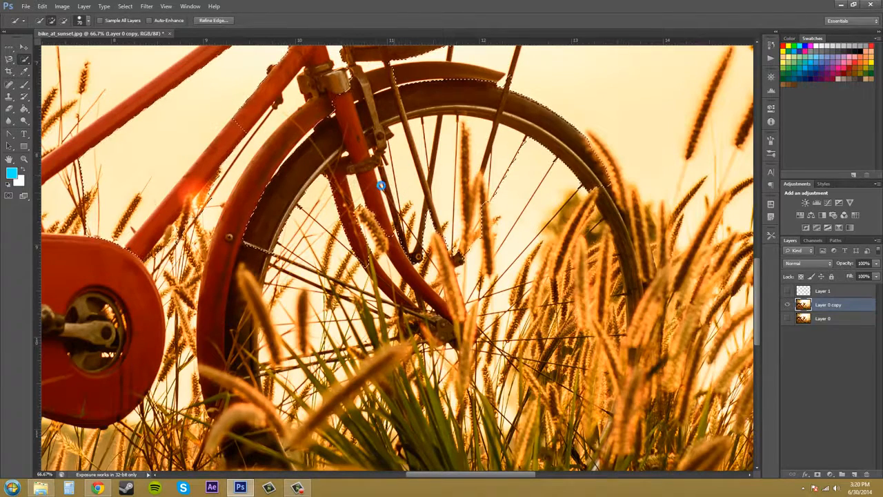
key(ctrl+alt+z)
key(ctrl+alt+z)
key(ctrl+alt+z)
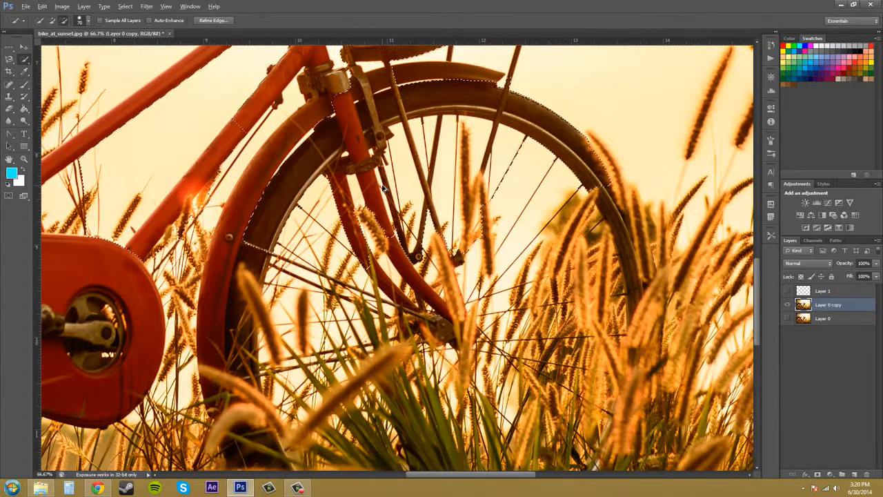
click(41, 7)
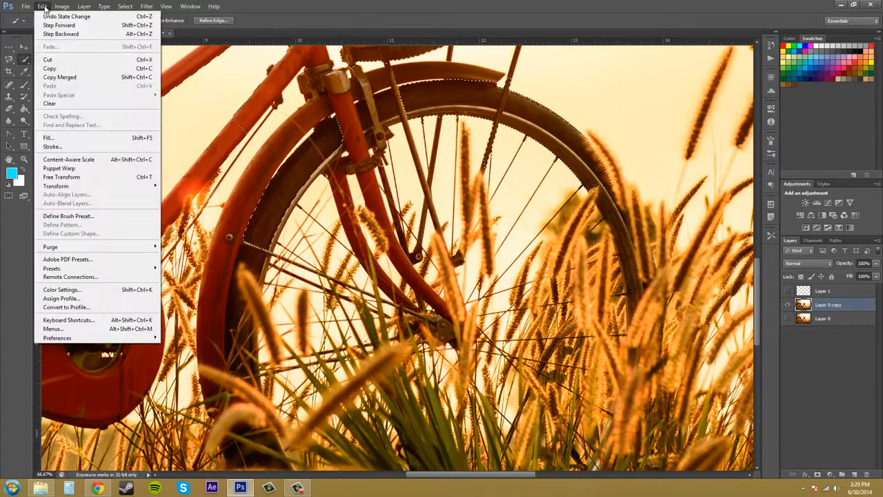
mouse_move(31, 6)
click(289, 14)
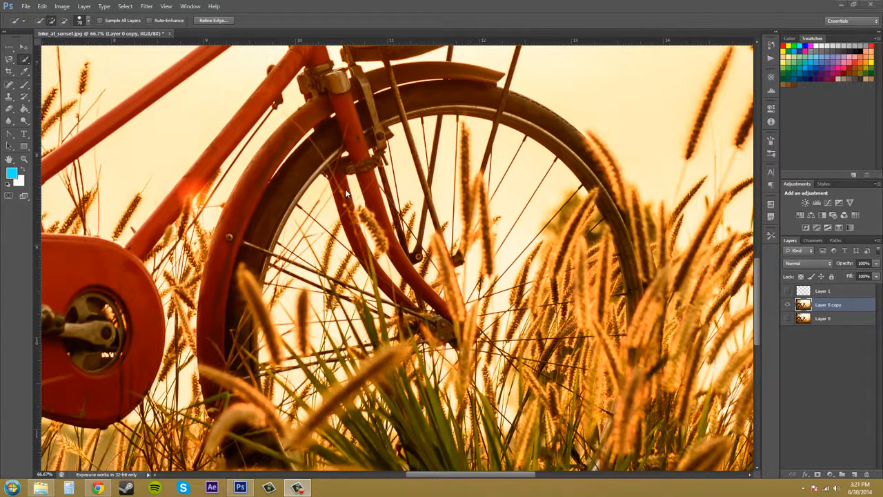
Switch from the Quick Selection tool to the Magic Wand tool.
click(23, 61)
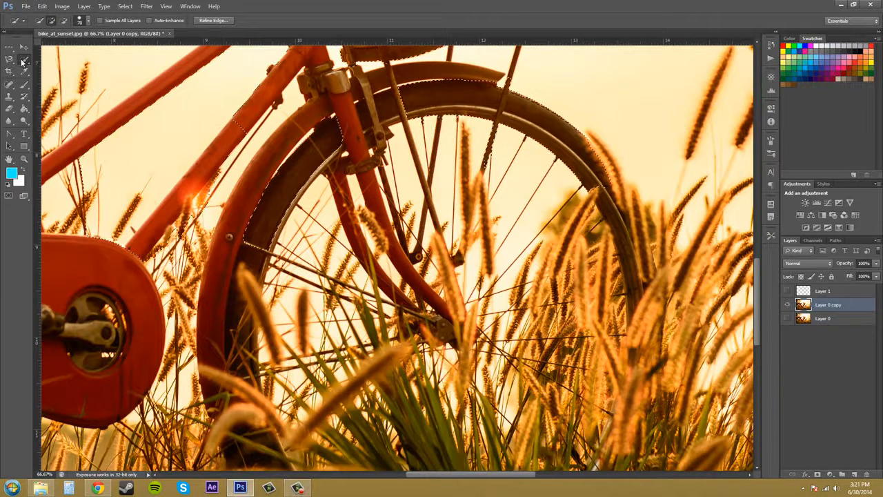
right_click(26, 61)
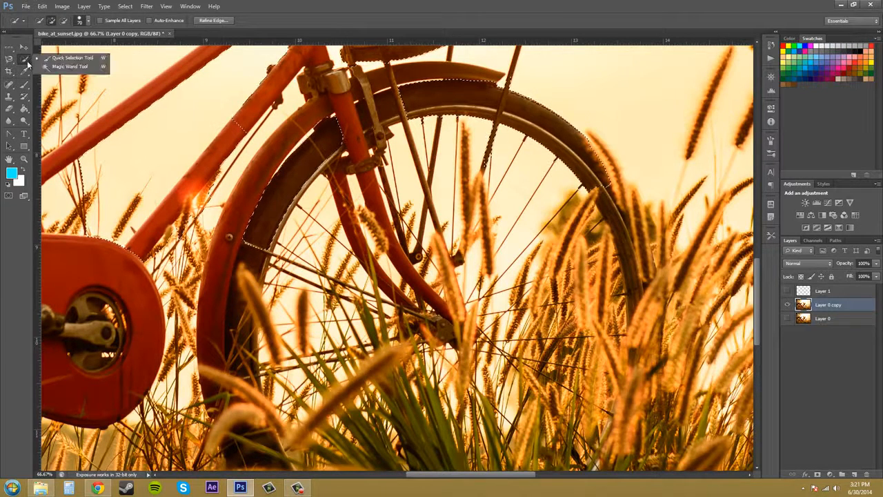
click(71, 67)
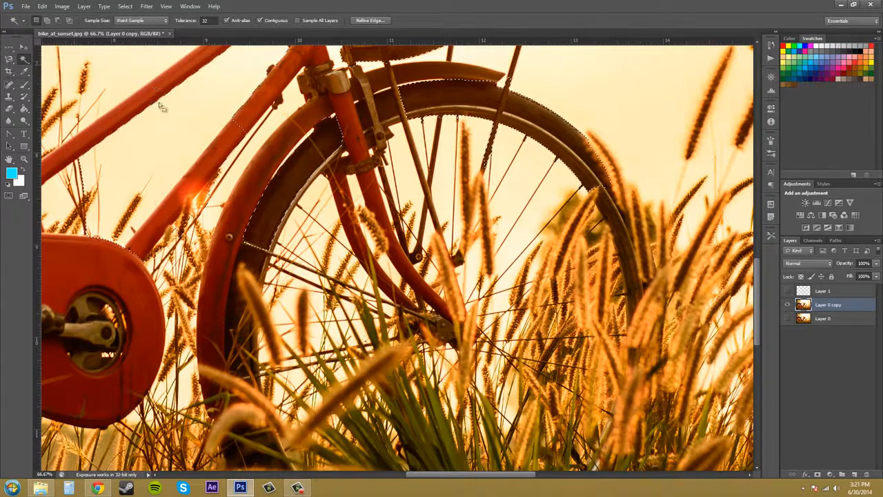